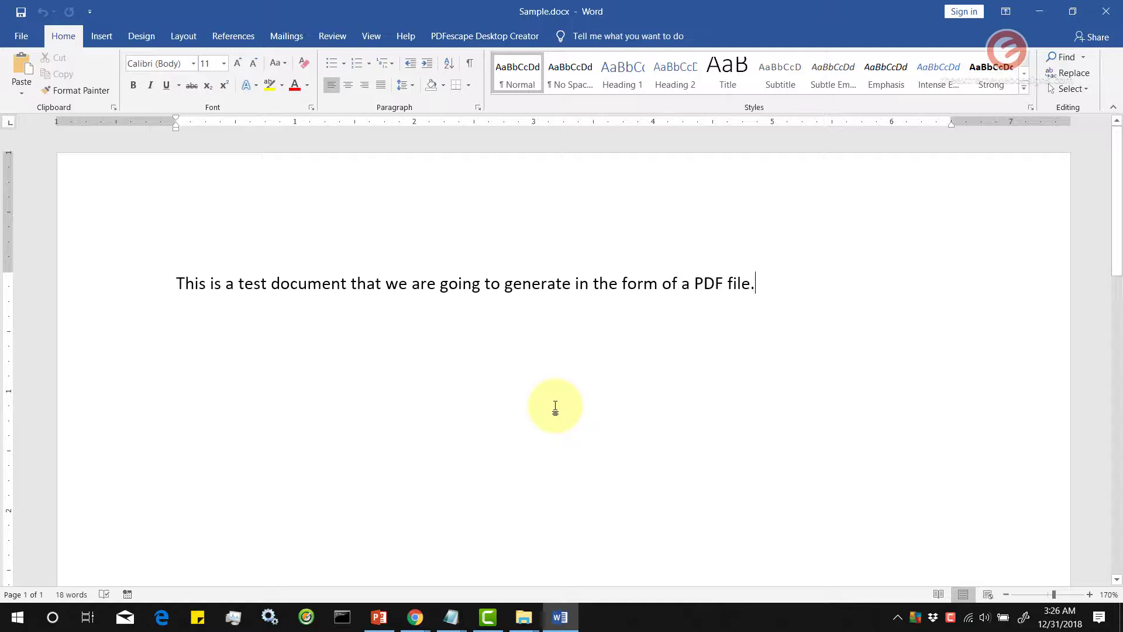
triple_click(735, 285)
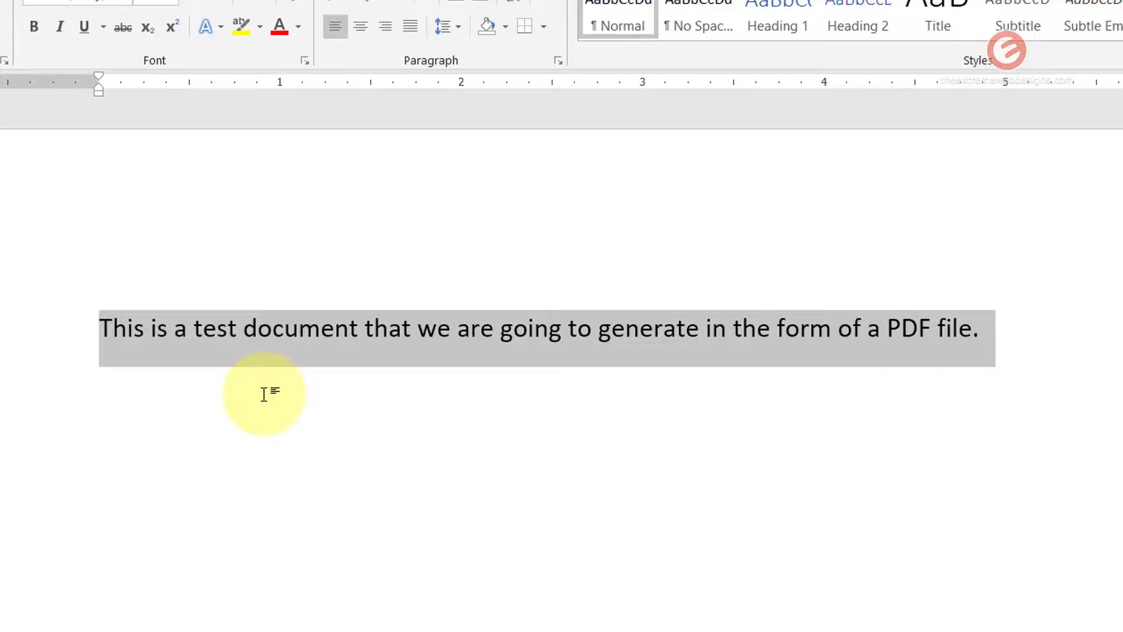
key("Delete")
key("ctrl+z")
left_click(264, 396)
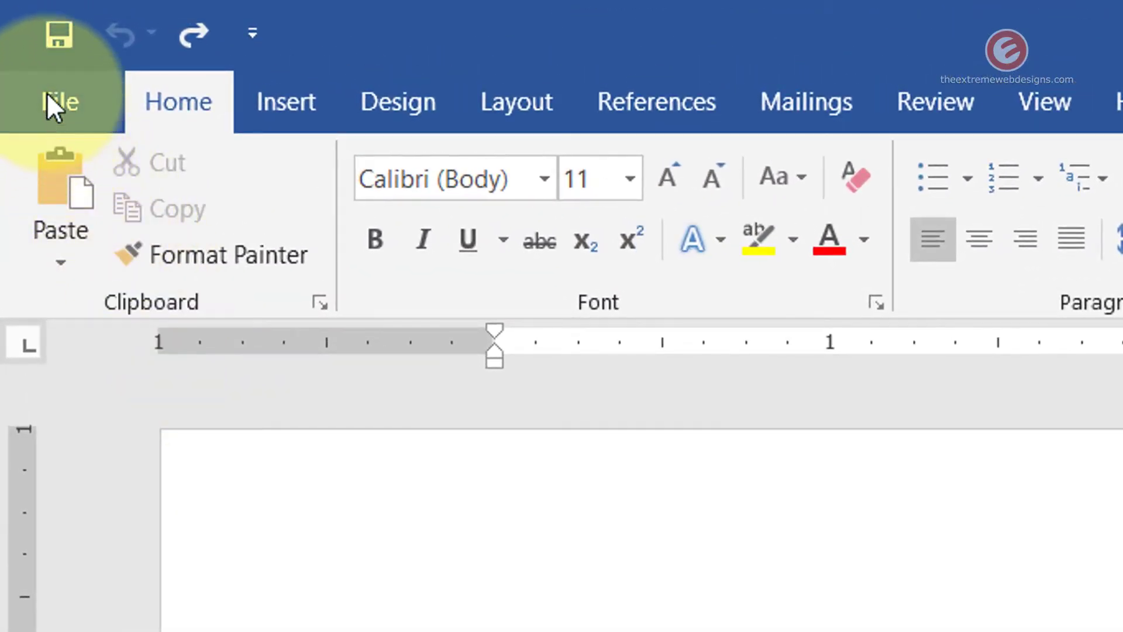
Start publishing Sample.docx as a PDF through Export's Create PDF/XPS
left_click(48, 97)
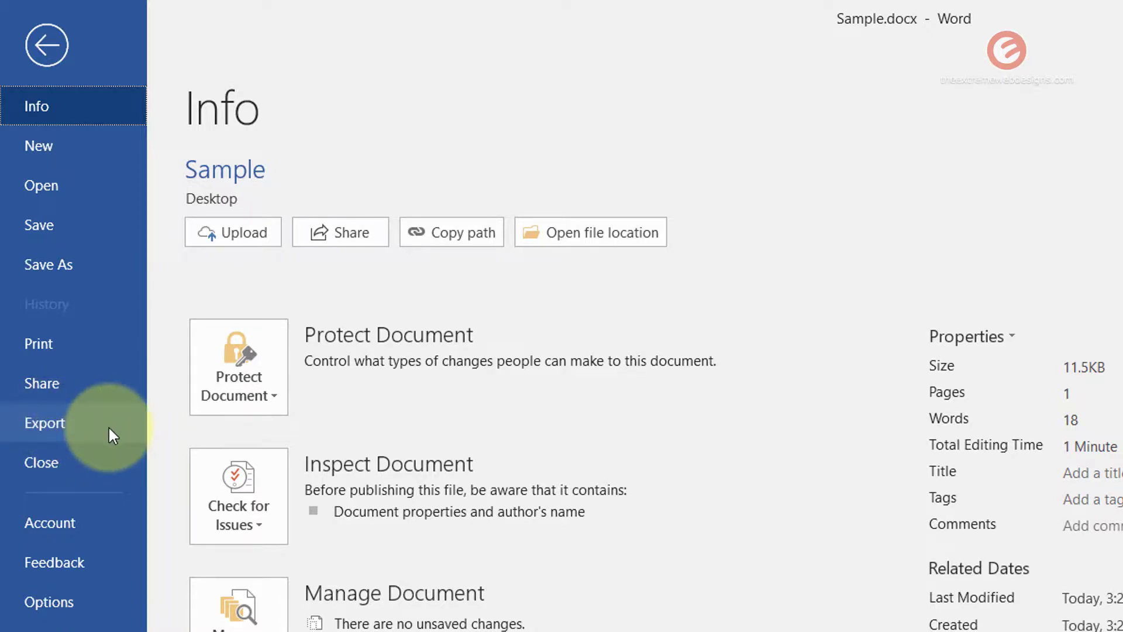
left_click(94, 420)
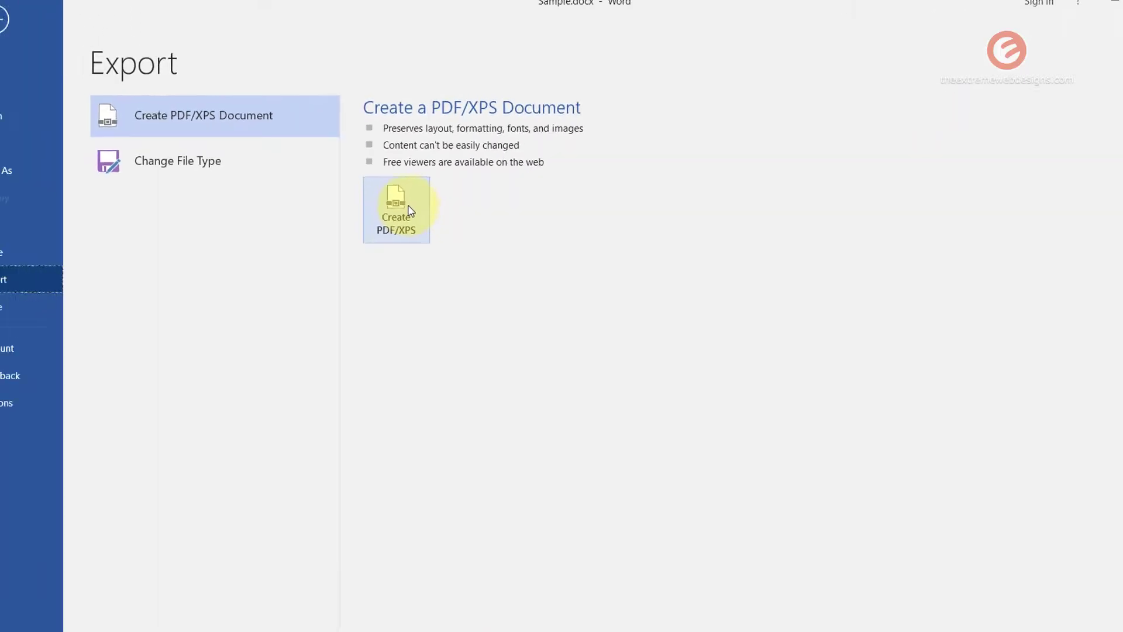
left_click(411, 211)
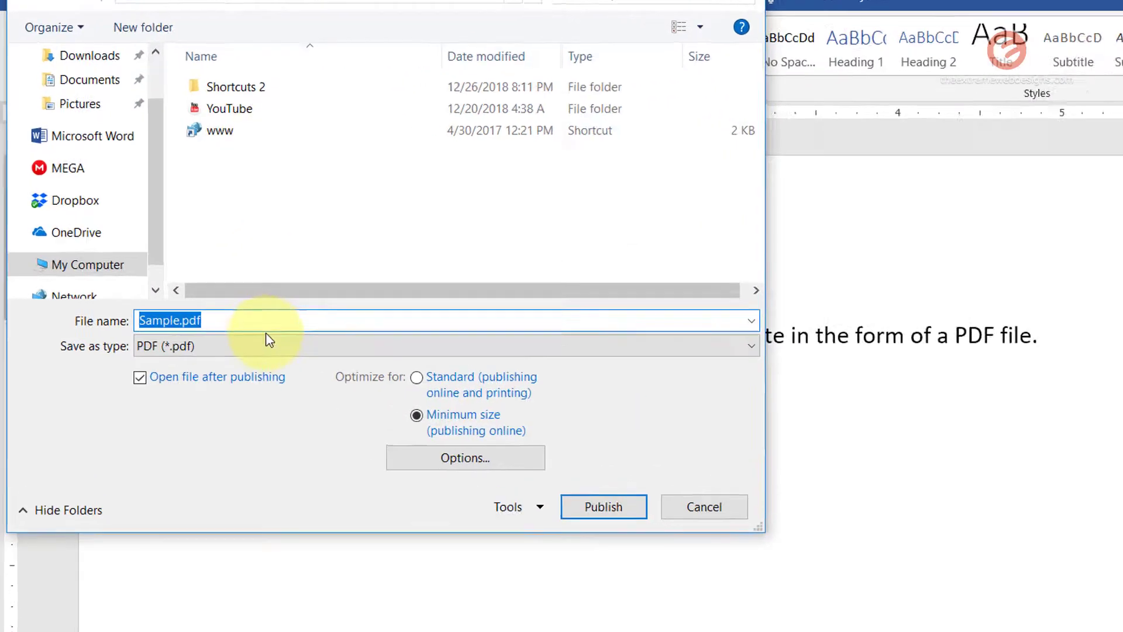
Name the PDF 'Sample 1' and bring up the extra publishing Options
left_click(184, 273)
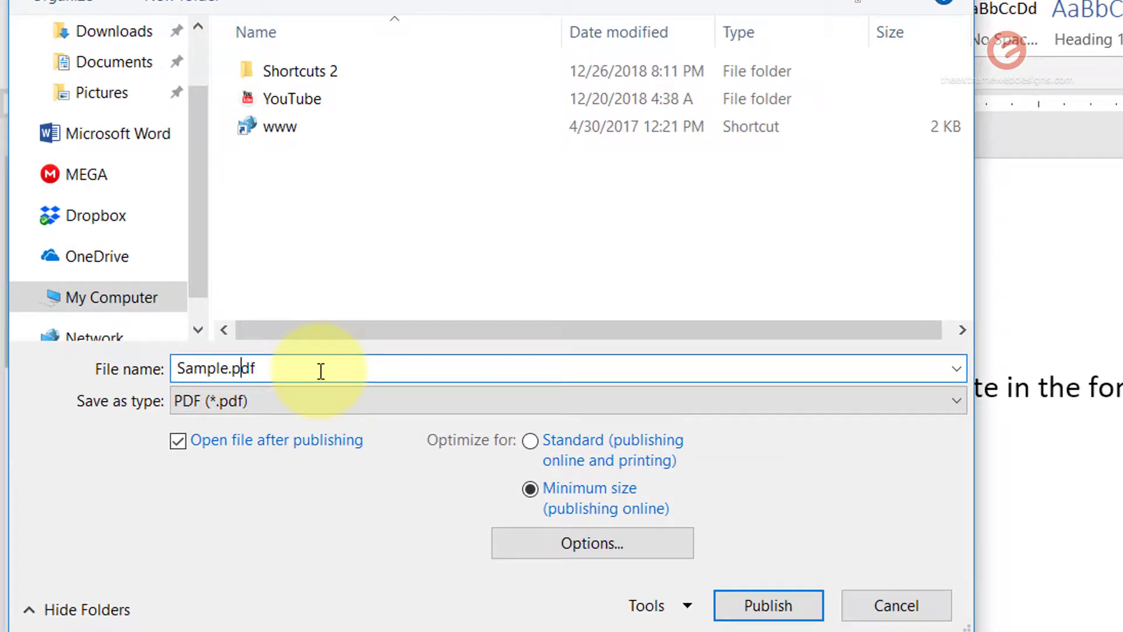
type("1")
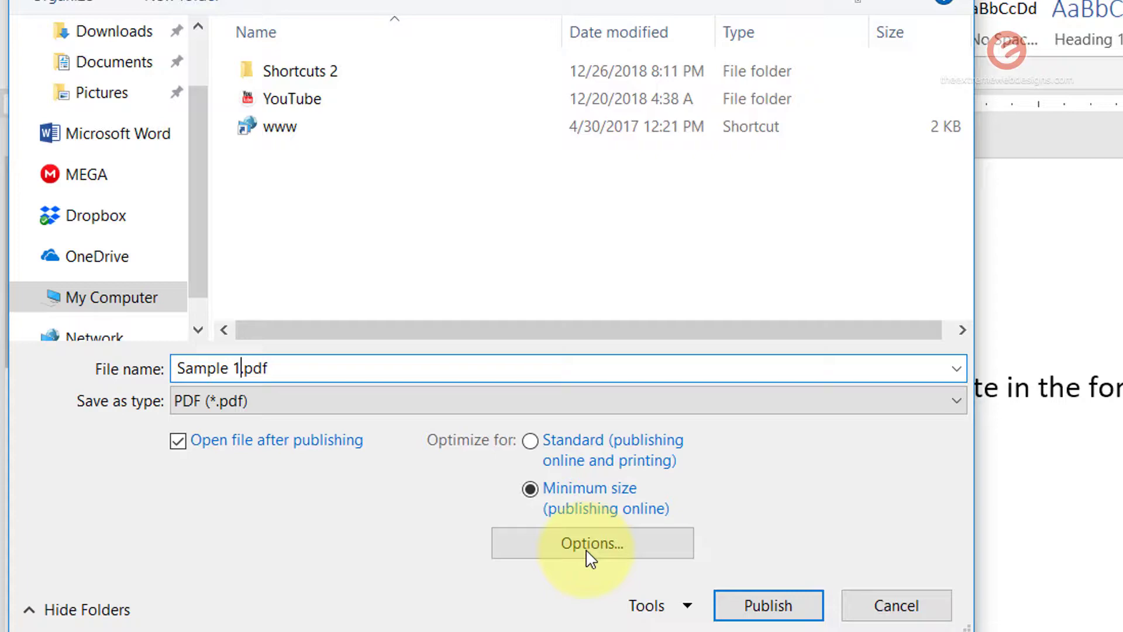
left_click(526, 556)
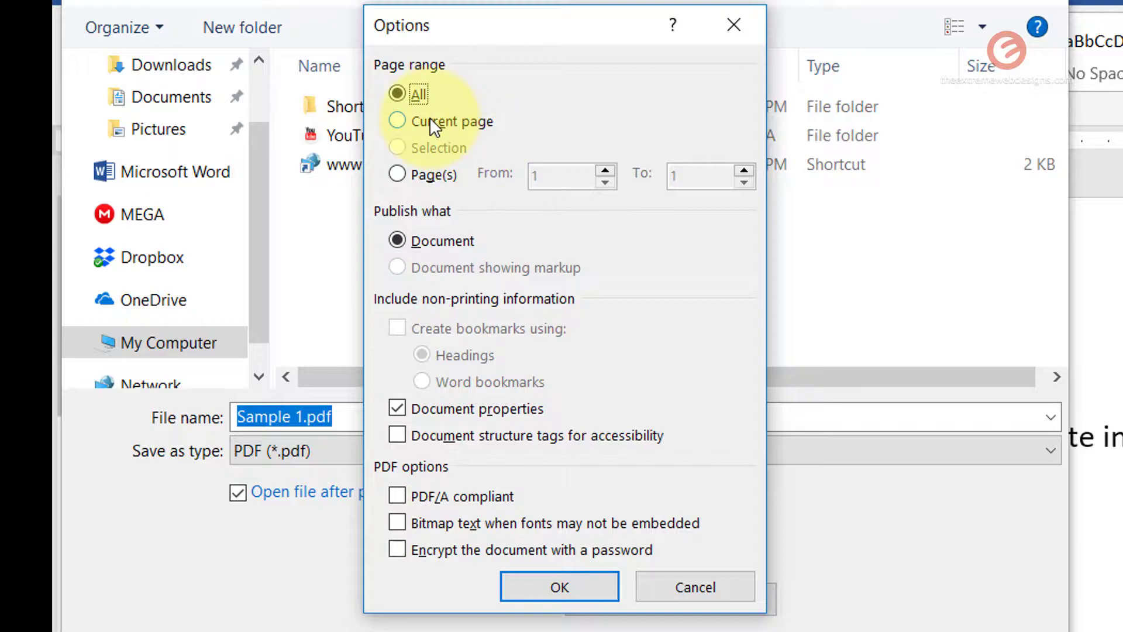
Try Current page and Page(s) 1, revert to All pages, and publish Sample 1.pdf
left_click(430, 120)
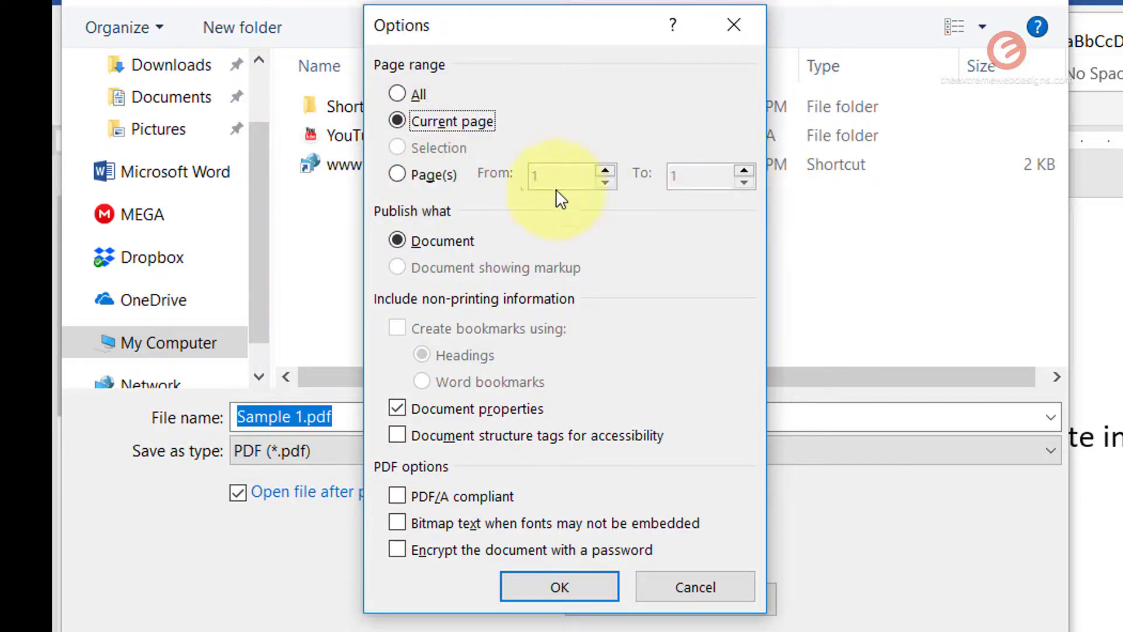
left_click(432, 172)
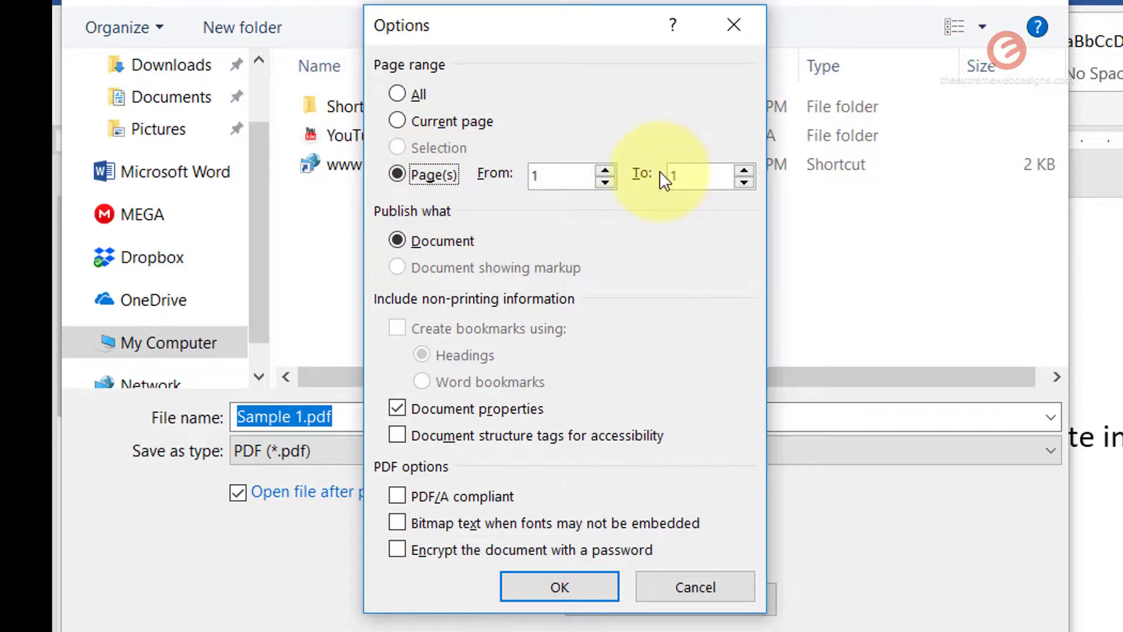
type("1")
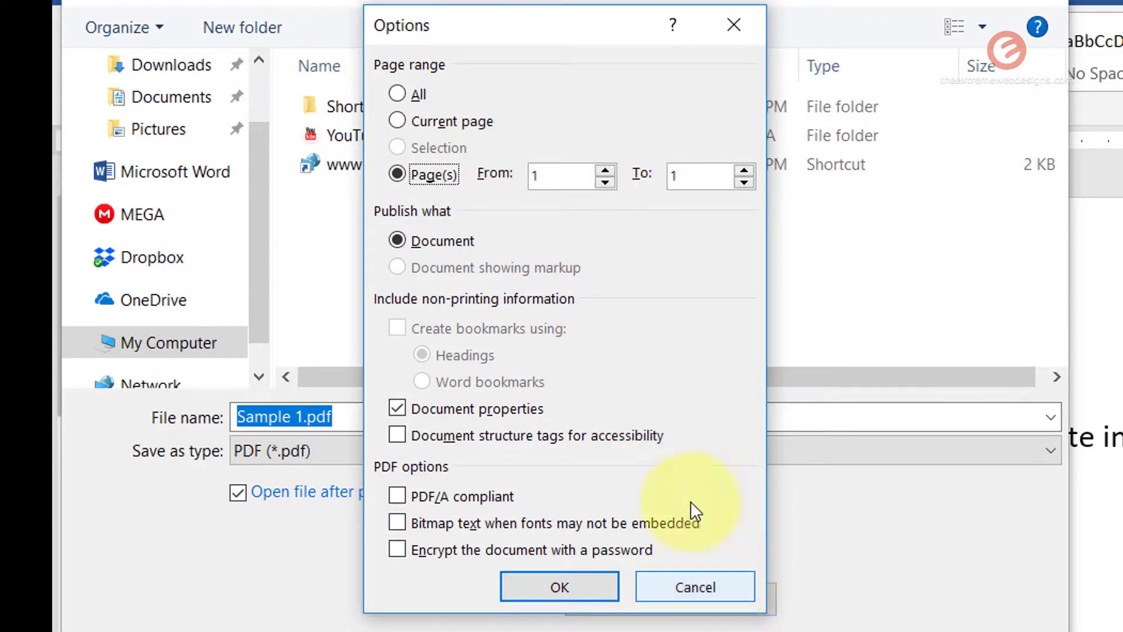
left_click(413, 94)
left_click(559, 585)
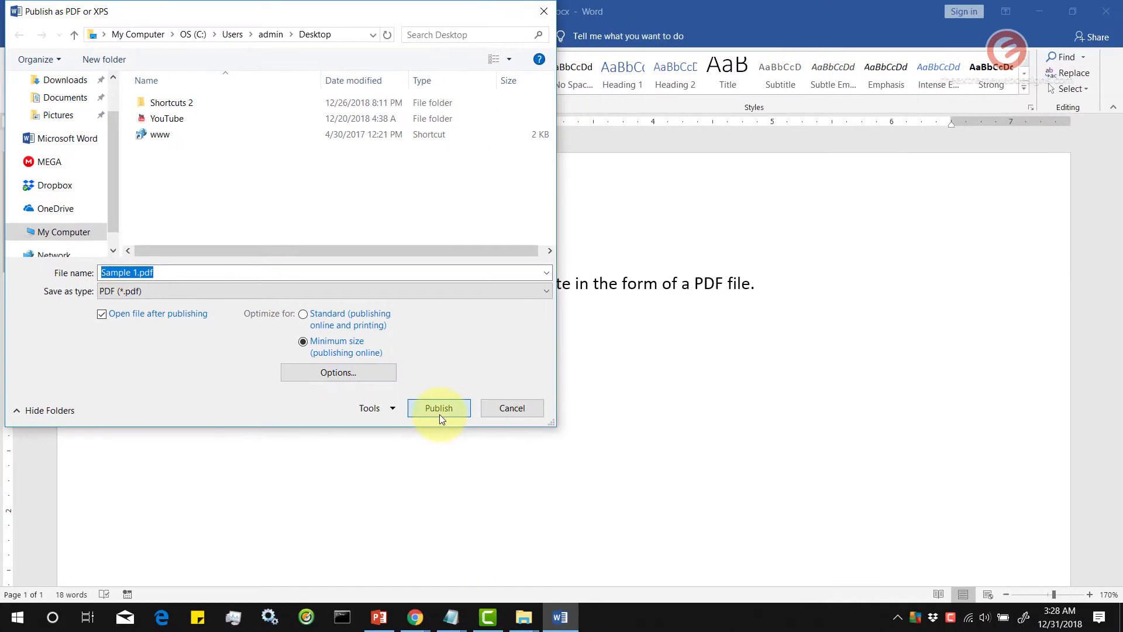
left_click(751, 583)
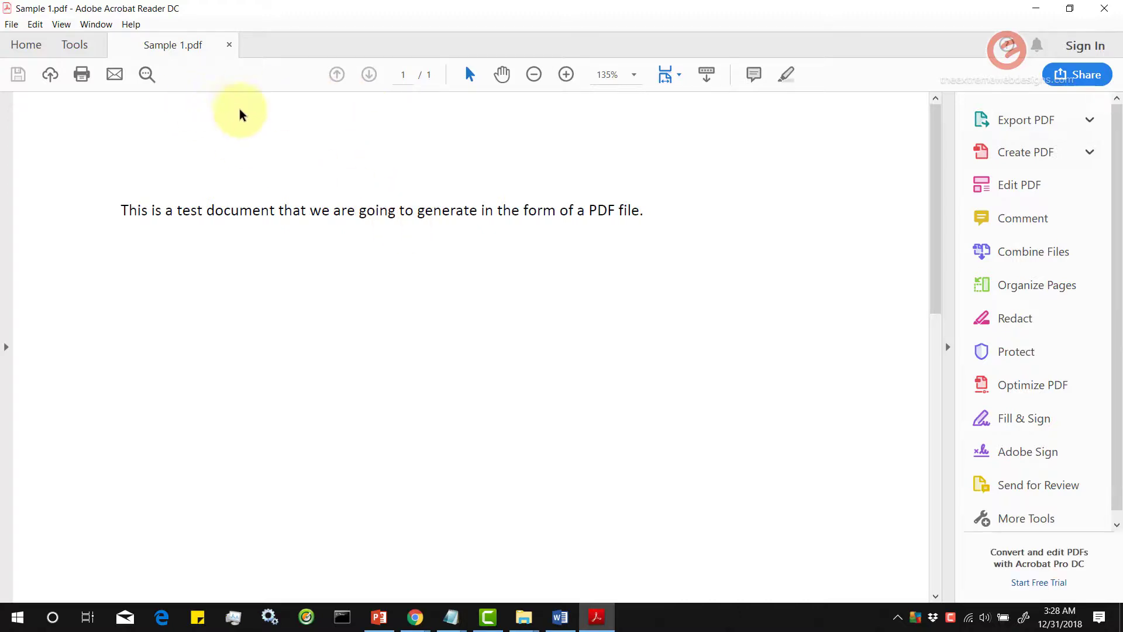
Copy the test sentence from Sample 1.pdf, then close Acrobat Reader
left_click_drag(121, 210, 673, 225)
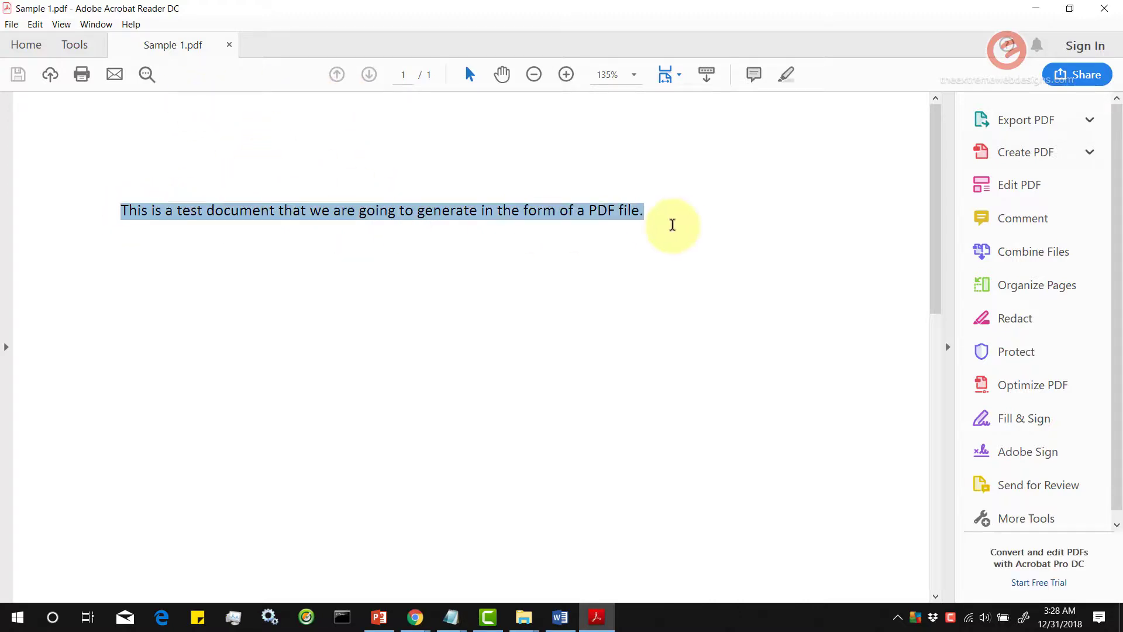
right_click(601, 208)
left_click(621, 219)
left_click(567, 289)
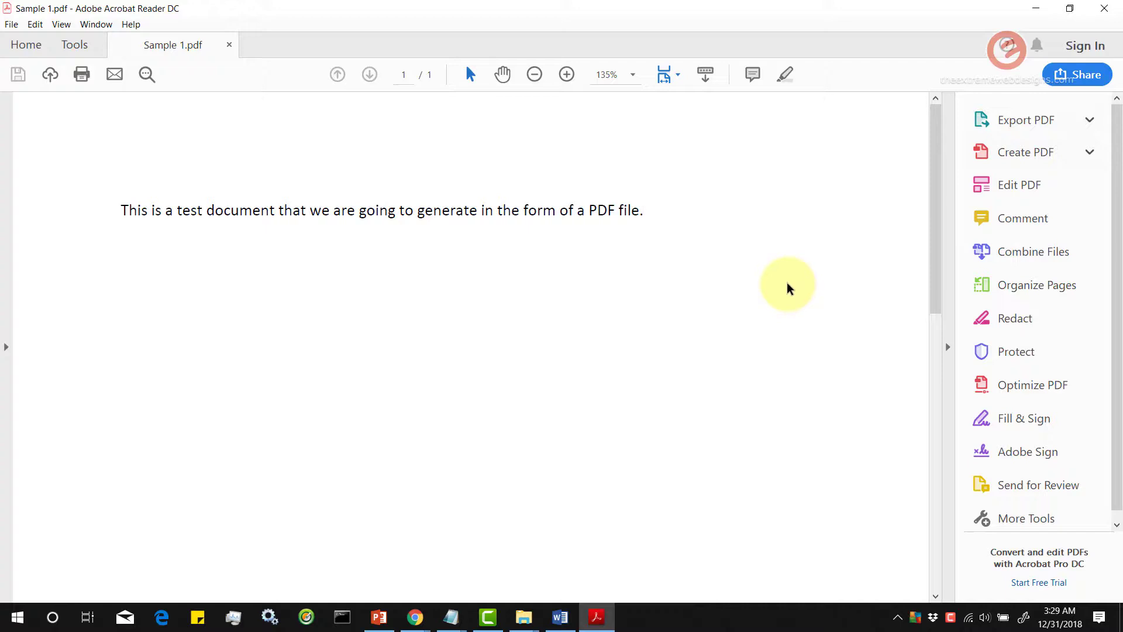
left_click(1104, 8)
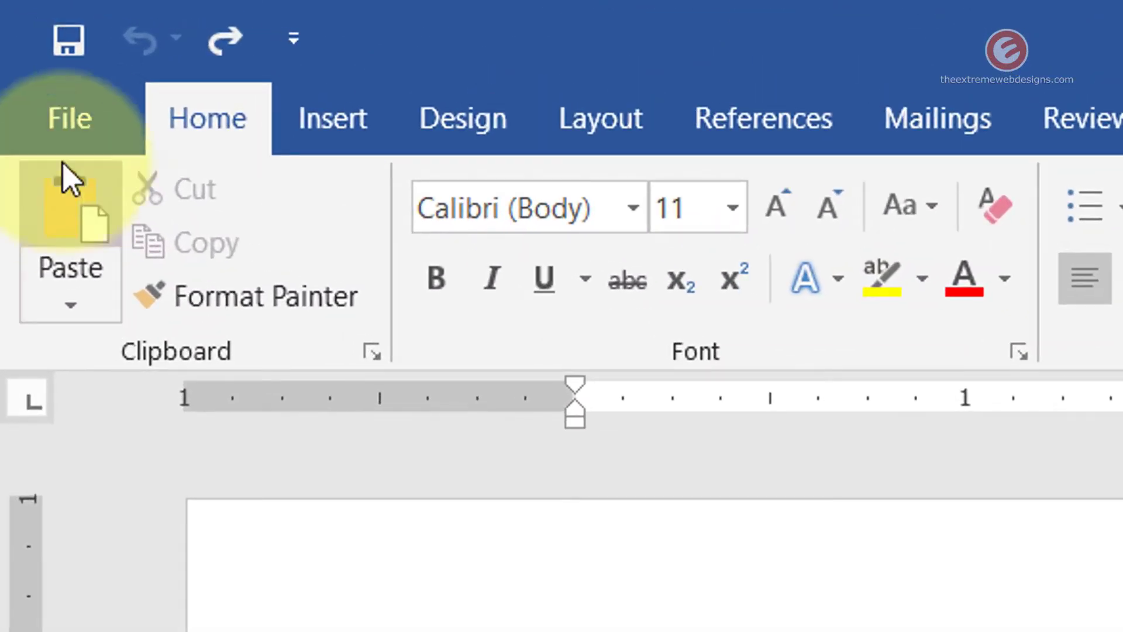
Choose Microsoft Print to PDF as the printer on Word's Print screen
left_click(82, 120)
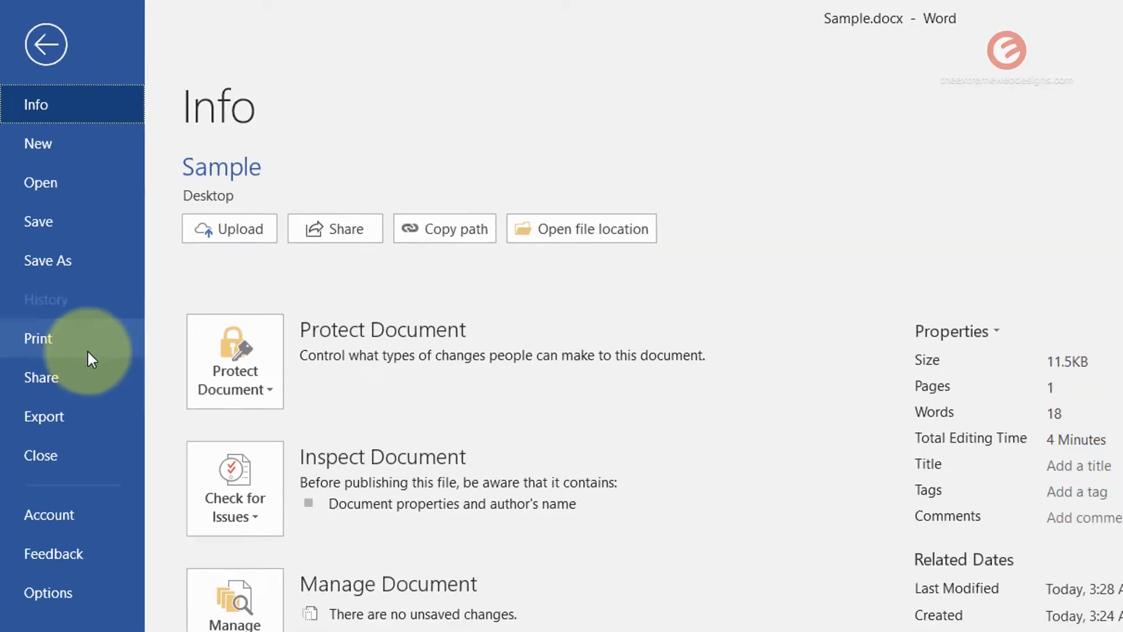
left_click(89, 339)
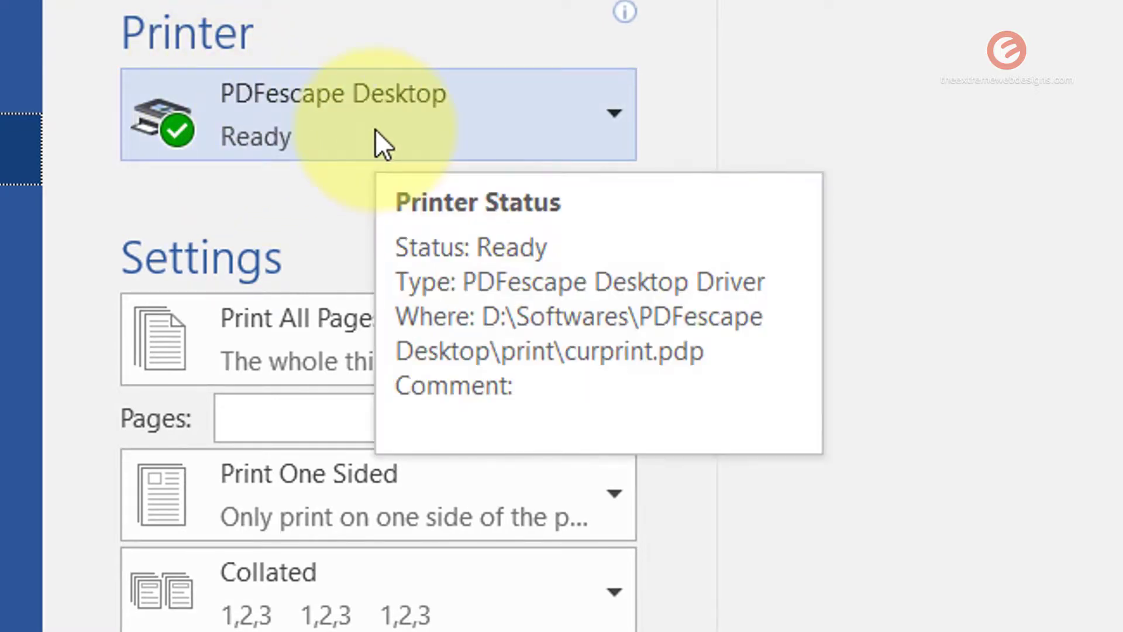
left_click(377, 132)
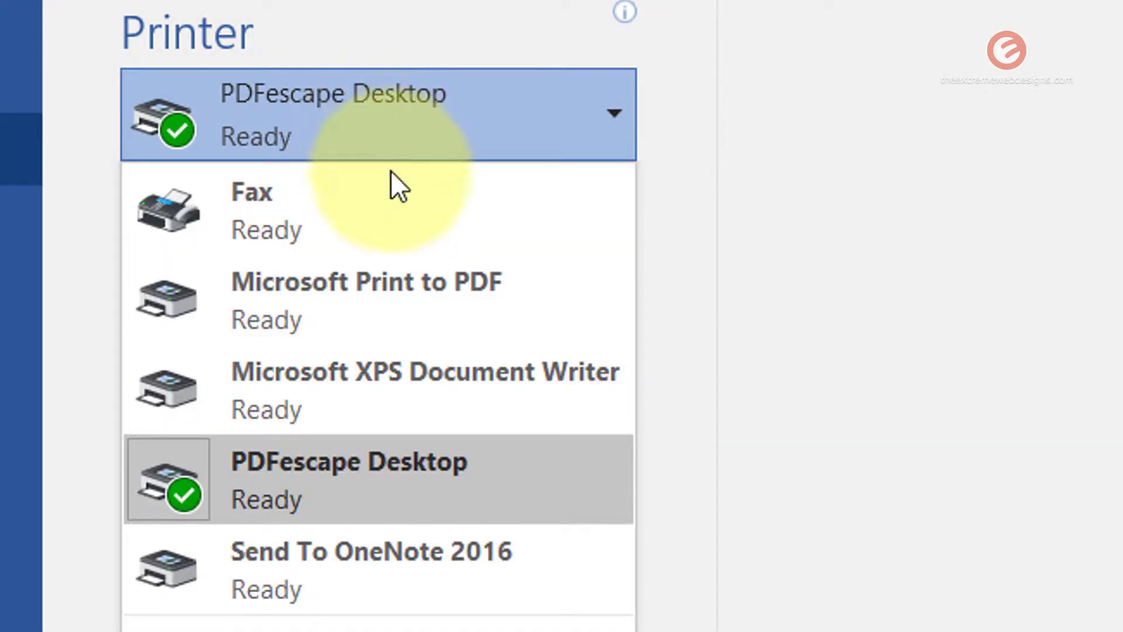
mouse_move(296, 281)
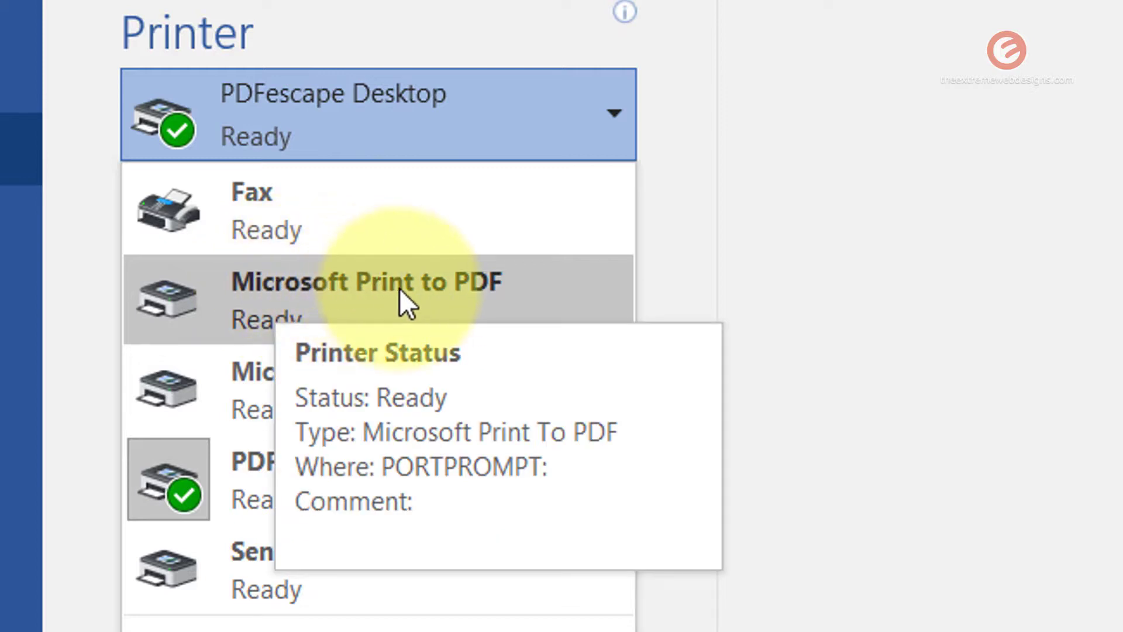
left_click(482, 290)
mouse_move(456, 138)
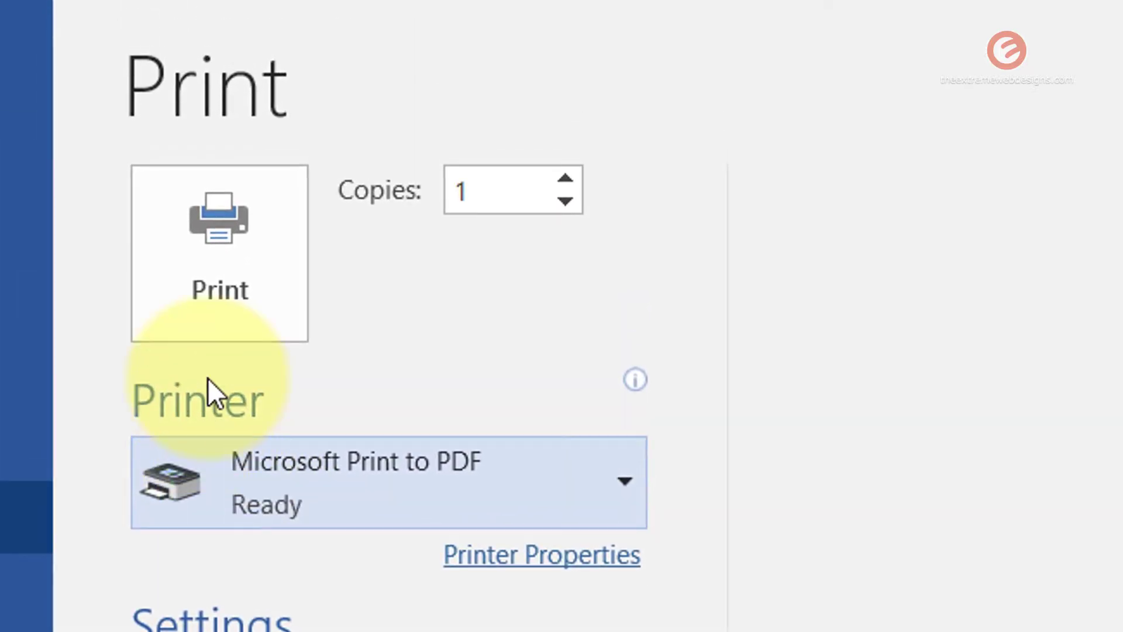
Print the document to a PDF file named 'Sample 2' on the Desktop
left_click(220, 307)
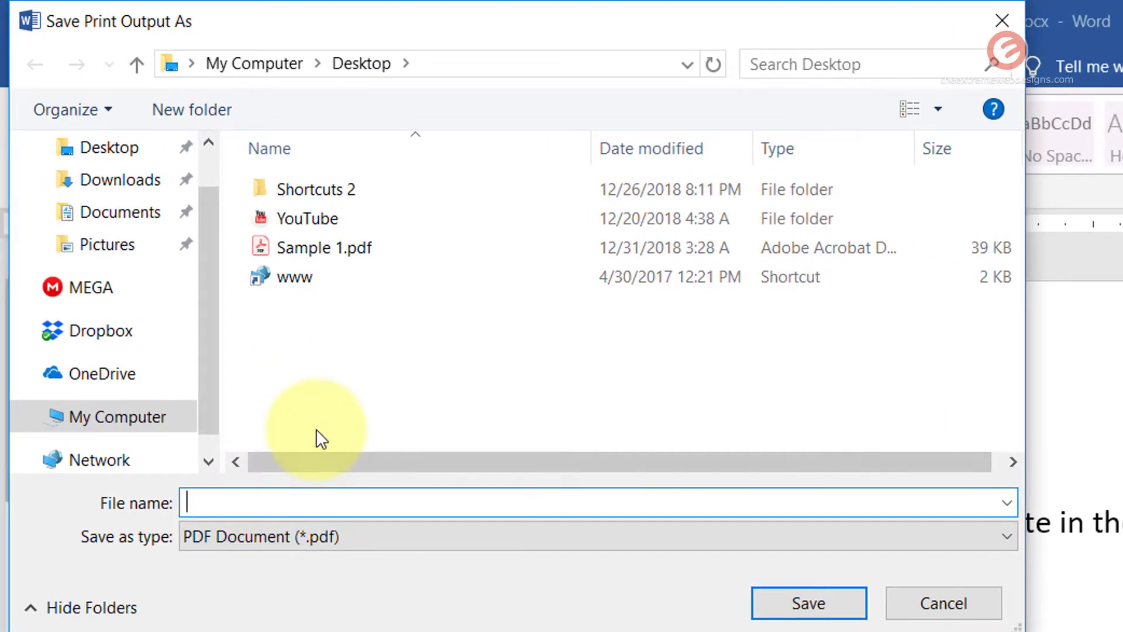
type("D")
key("BackSpace")
type("Sample 2")
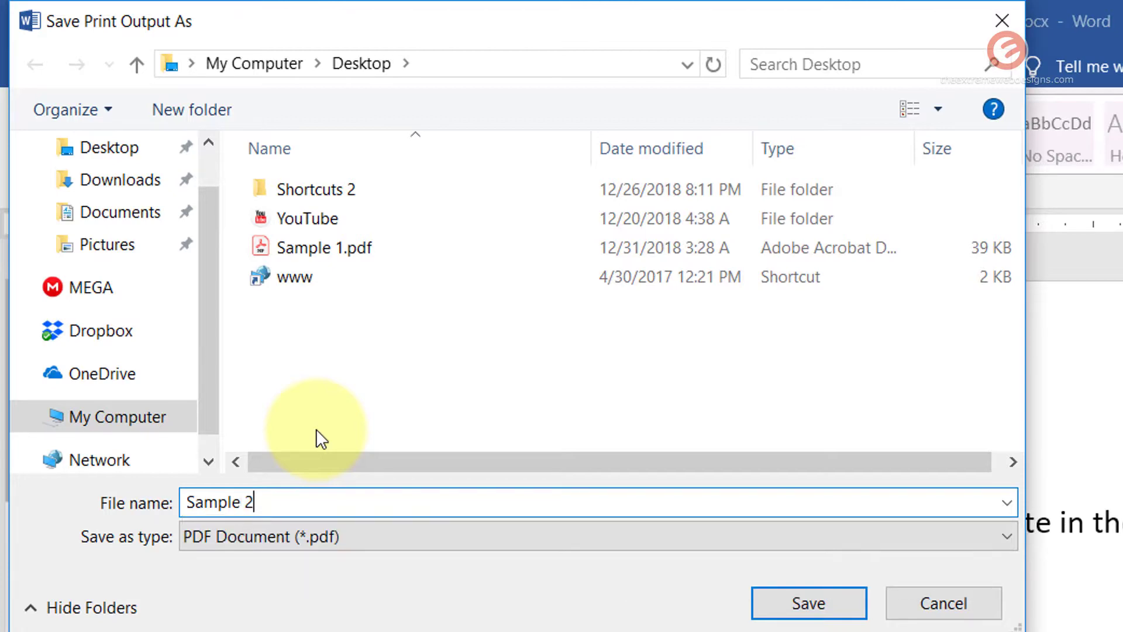
left_click(808, 605)
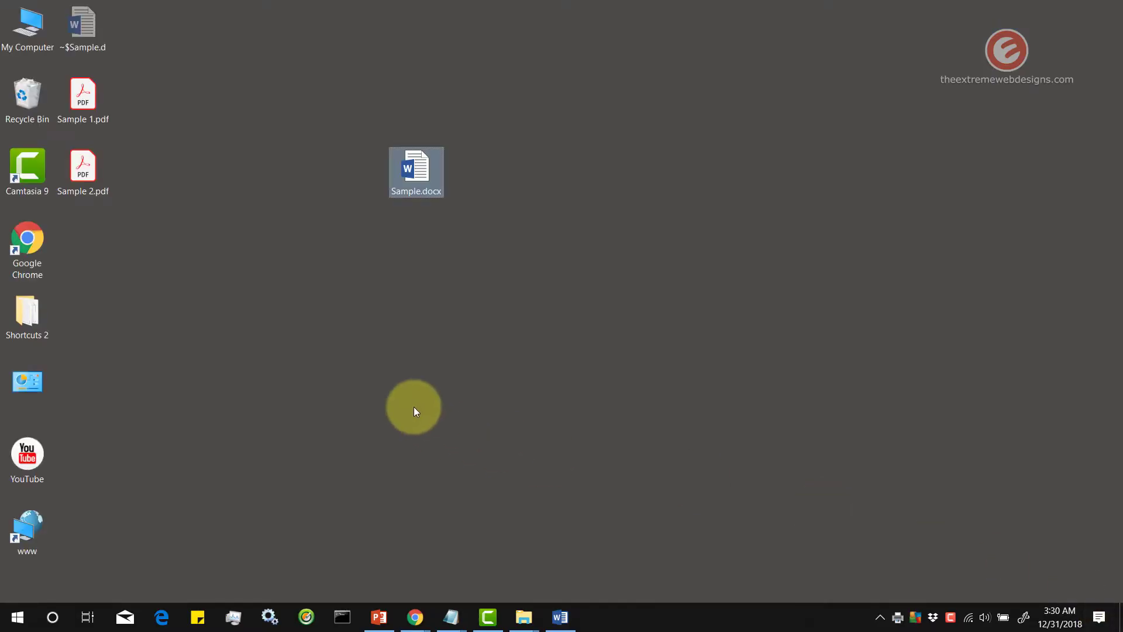
Open Sample 2.pdf from the desktop and select its text to verify it
double_click(89, 161)
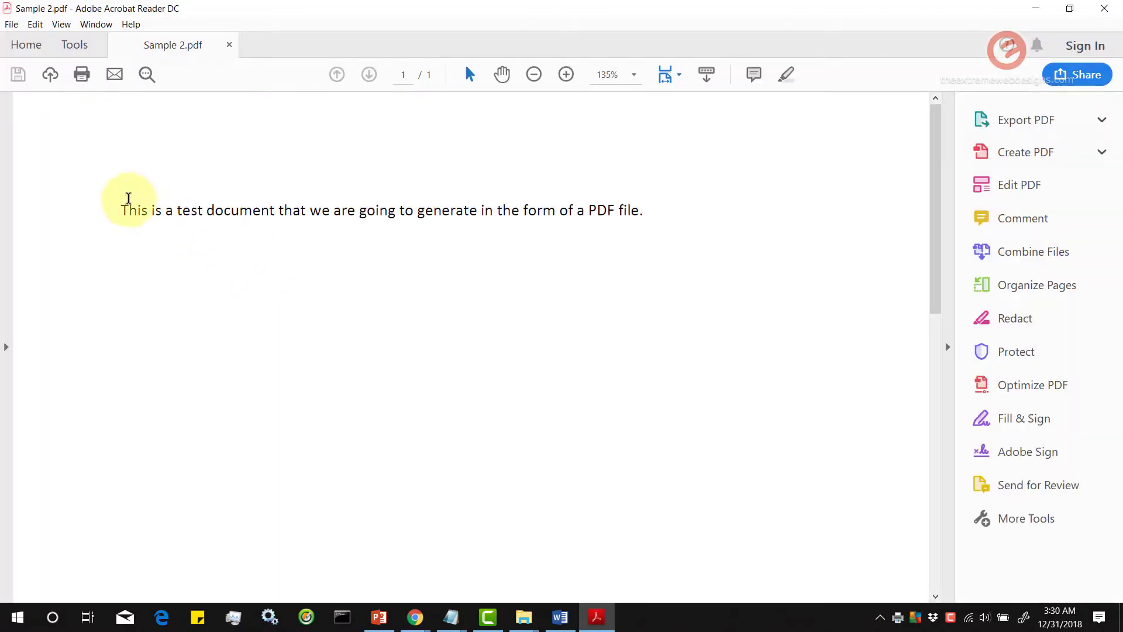
left_click_drag(121, 210, 657, 246)
left_click(657, 246)
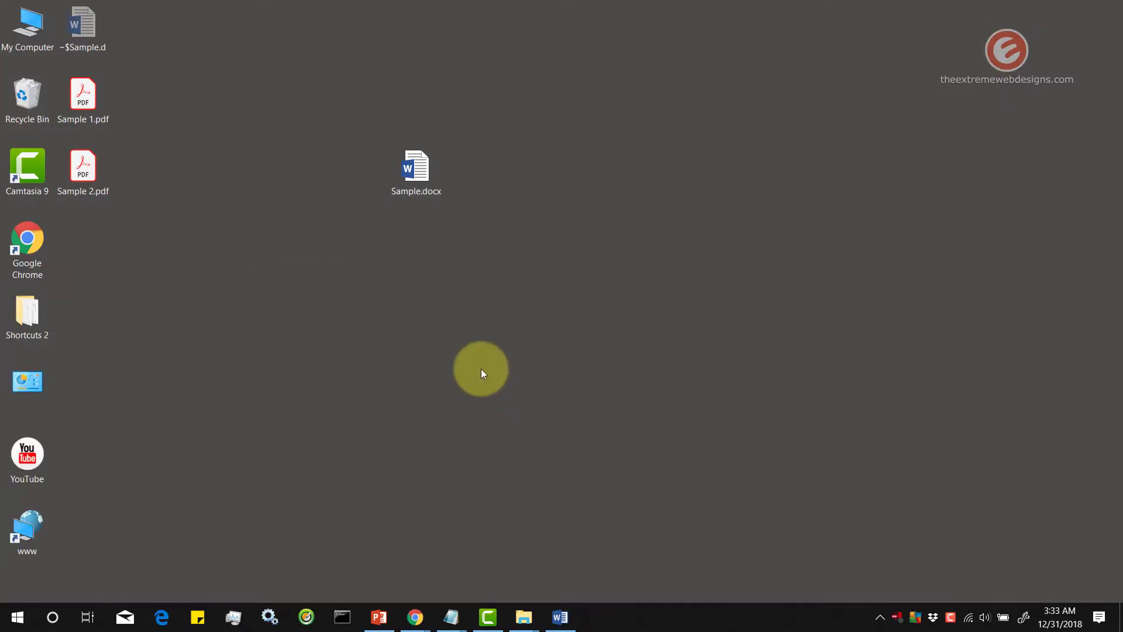
Restore Word and bring up Save As pointed at the Desktop folder
left_click(560, 615)
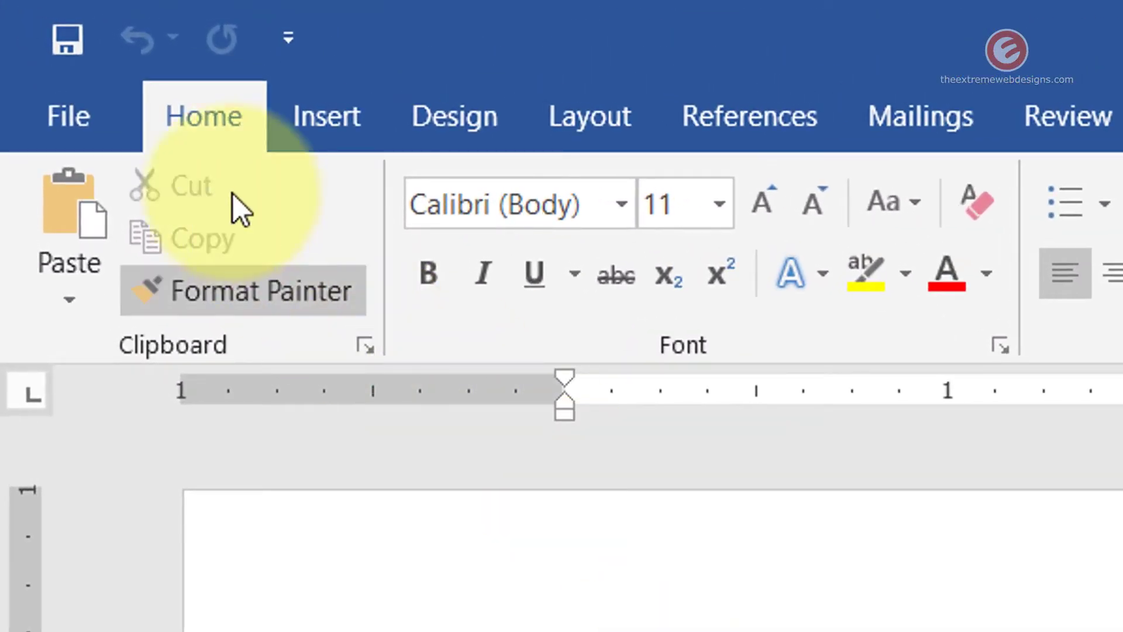
left_click(105, 114)
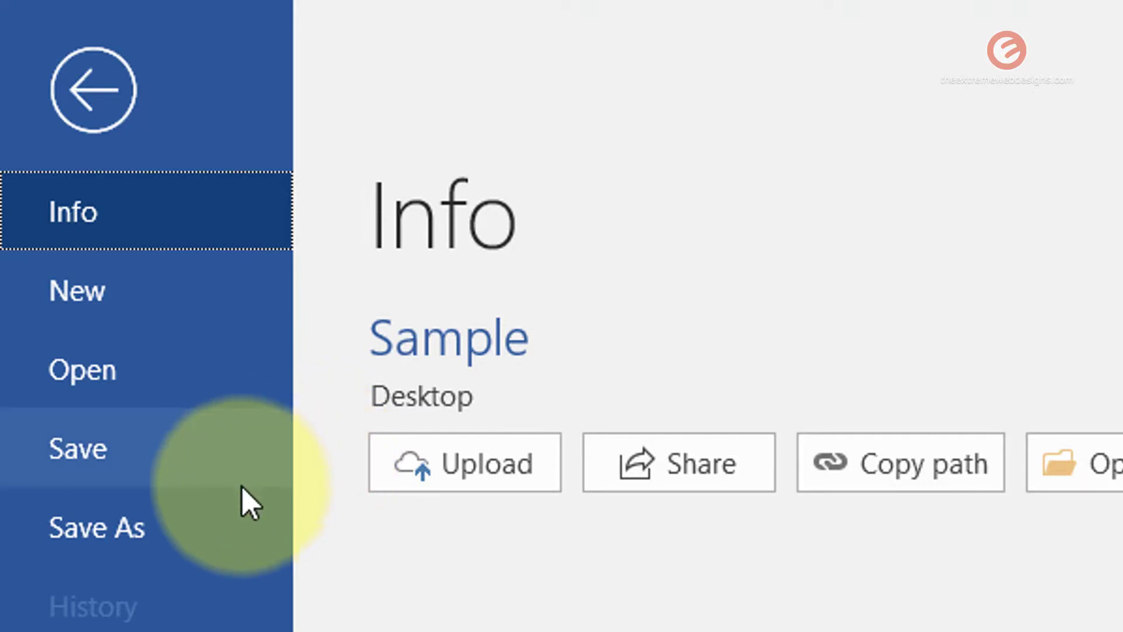
left_click(201, 537)
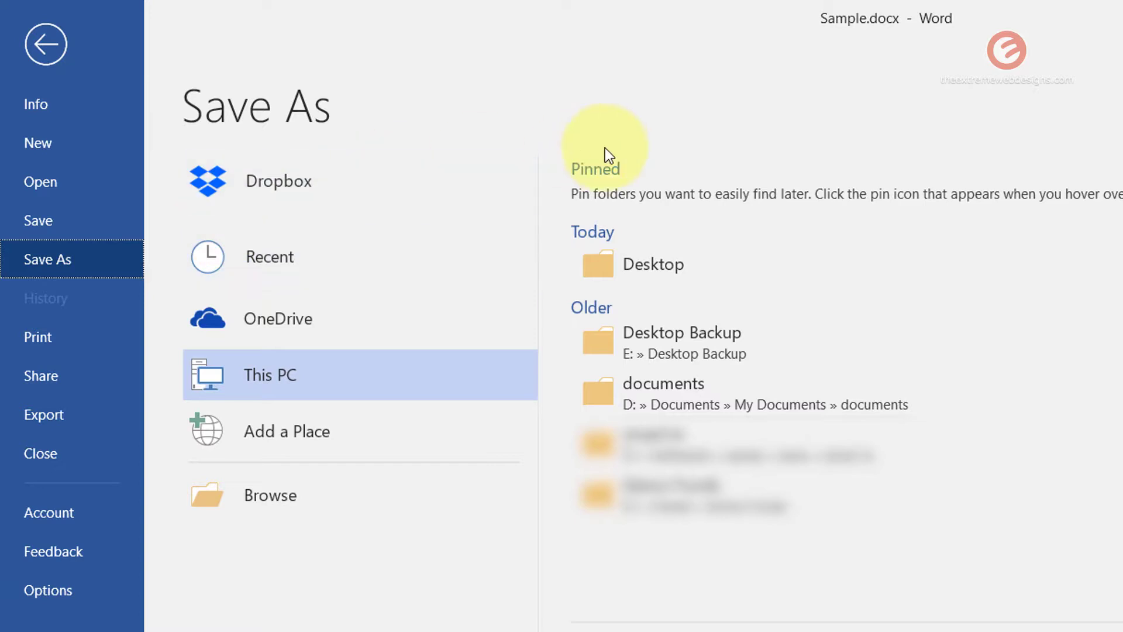
left_click(711, 266)
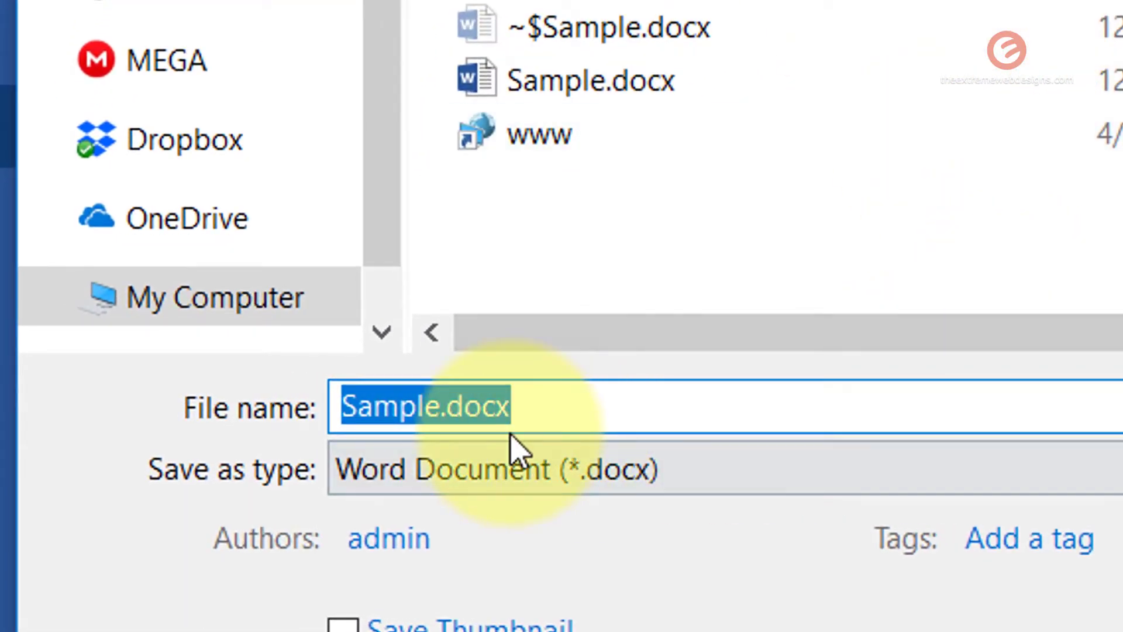
Save the document to the Desktop as 'Sample 3' with type PDF (*.pdf)
left_click(454, 408)
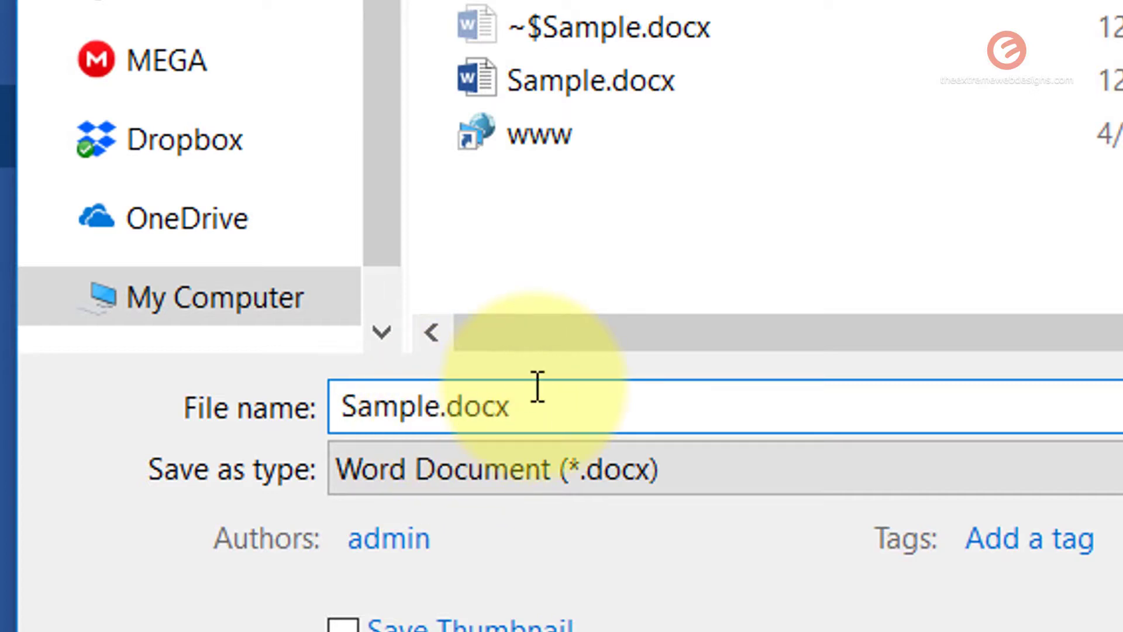
key("shift+End")
type("3")
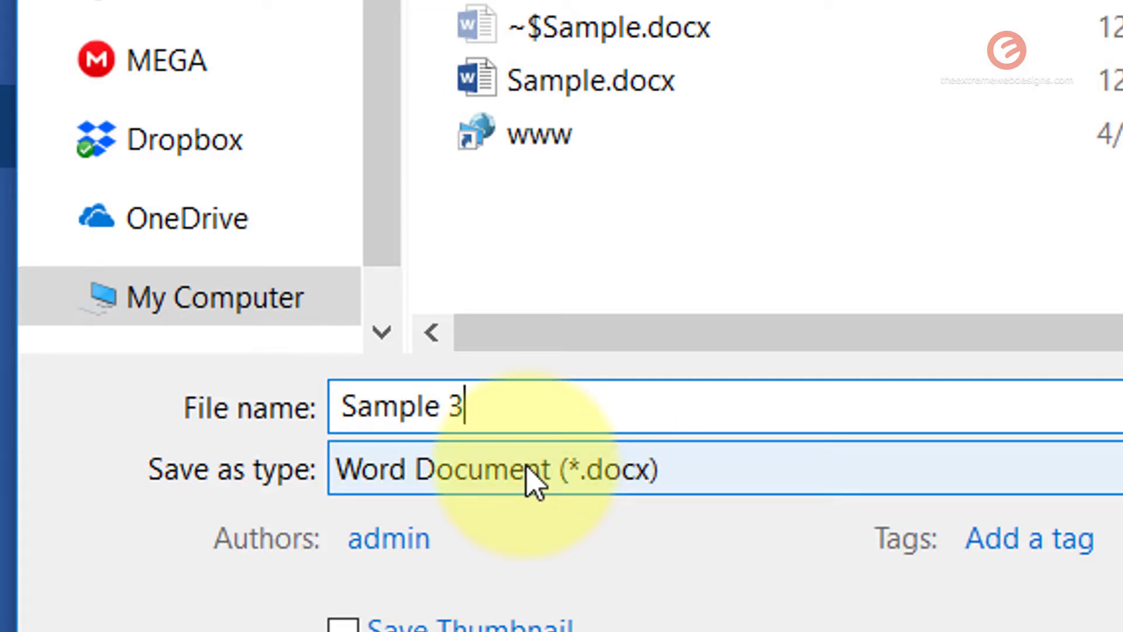
left_click(649, 468)
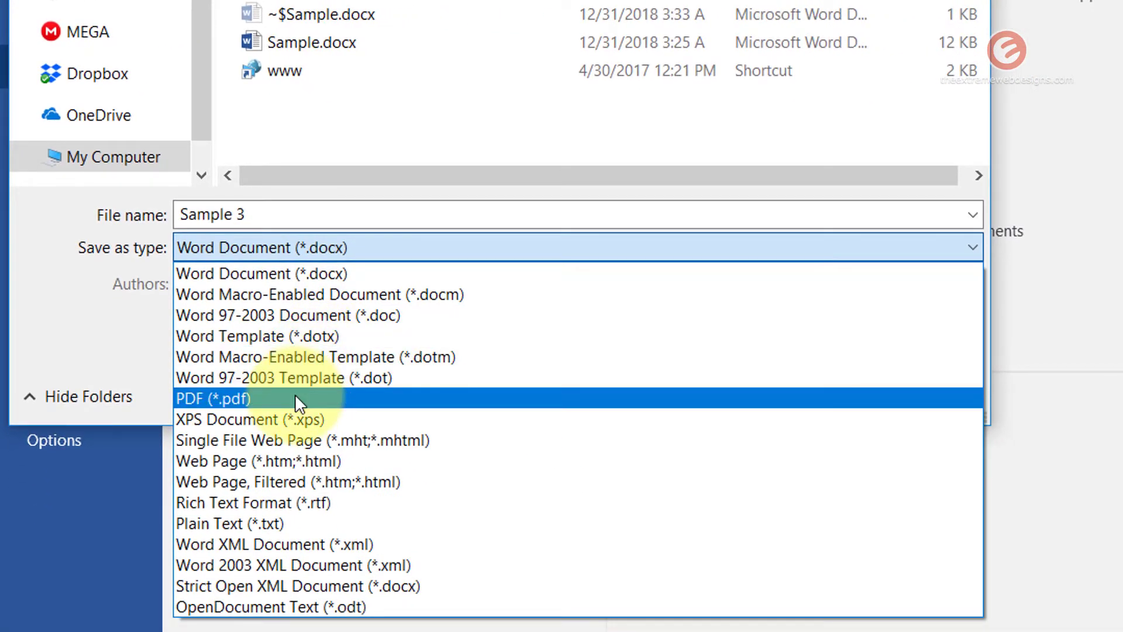
left_click(295, 398)
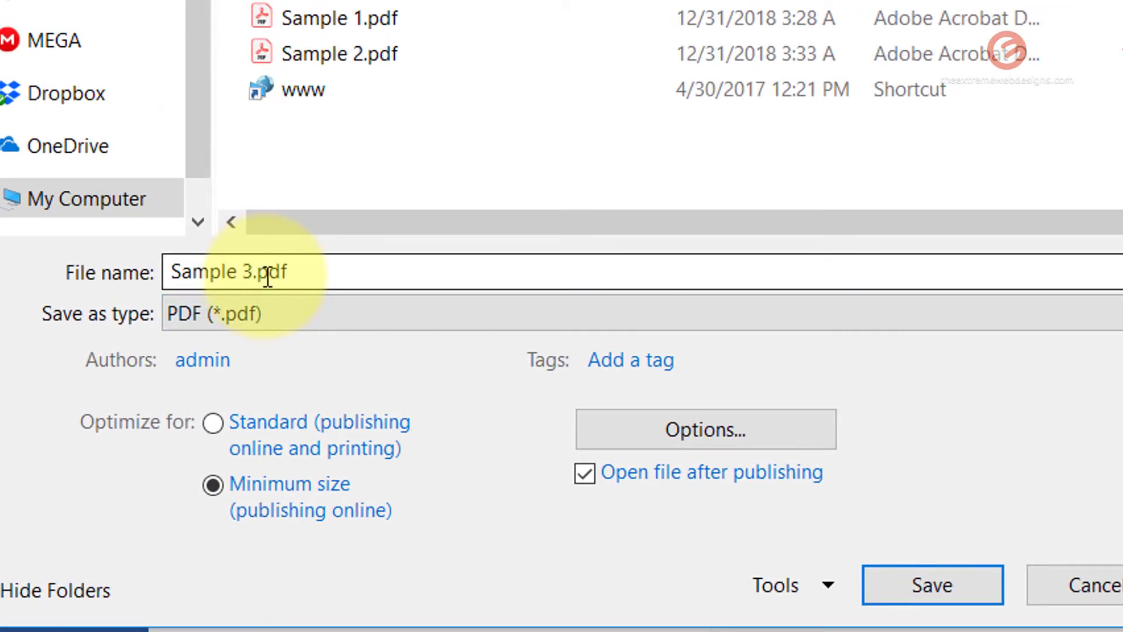
triple_click(238, 289)
left_click(298, 289)
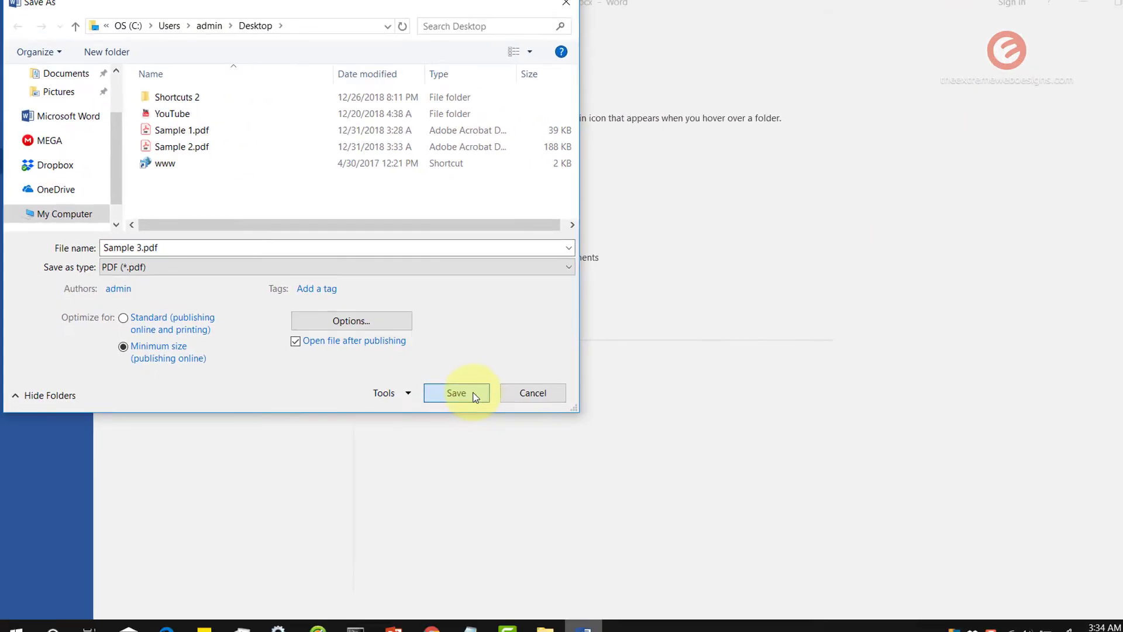
left_click(936, 584)
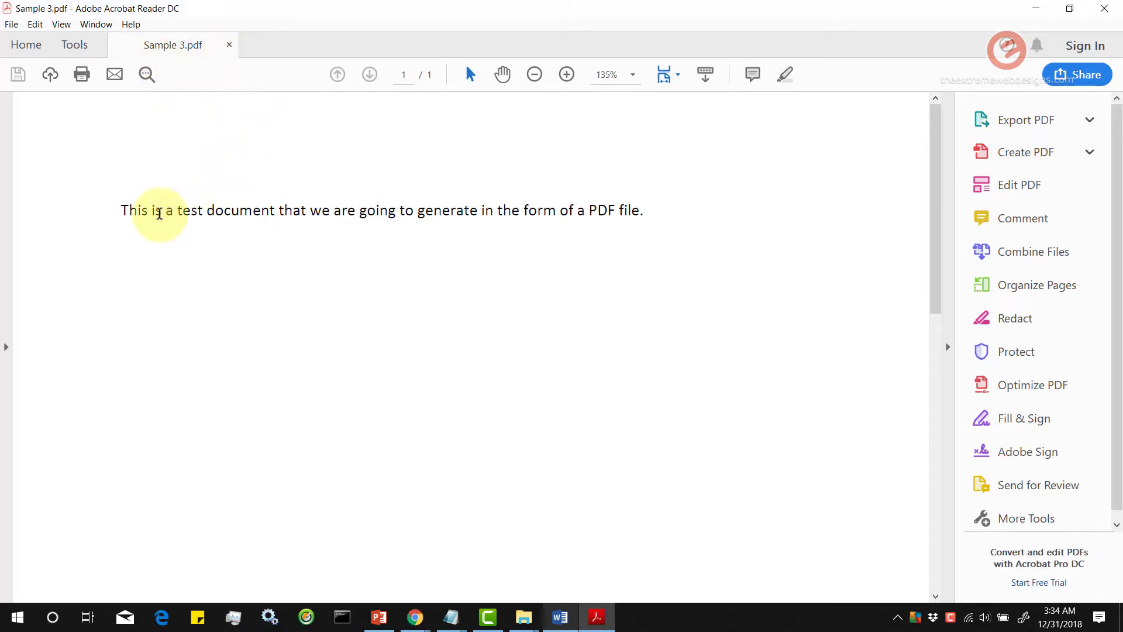
Check the text of the opened Sample 3.pdf, then close Acrobat
left_click_drag(121, 211, 687, 205)
left_click(148, 215)
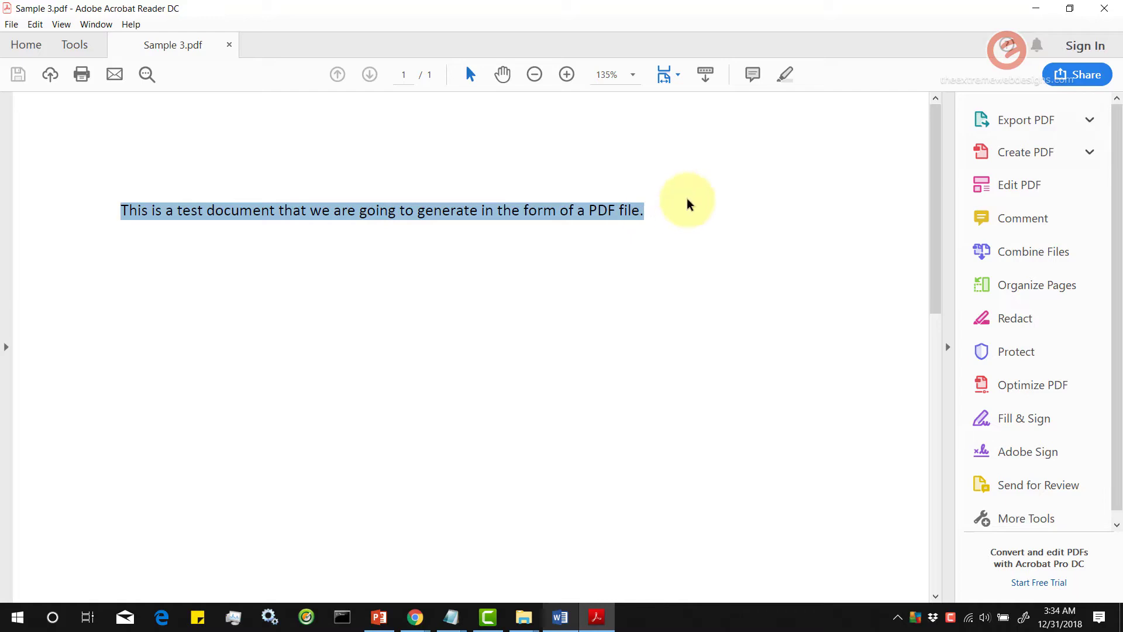
left_click(1105, 8)
Minimize Word, reopen Sample 3.pdf from the desktop and recheck its sentence
left_click(1035, 9)
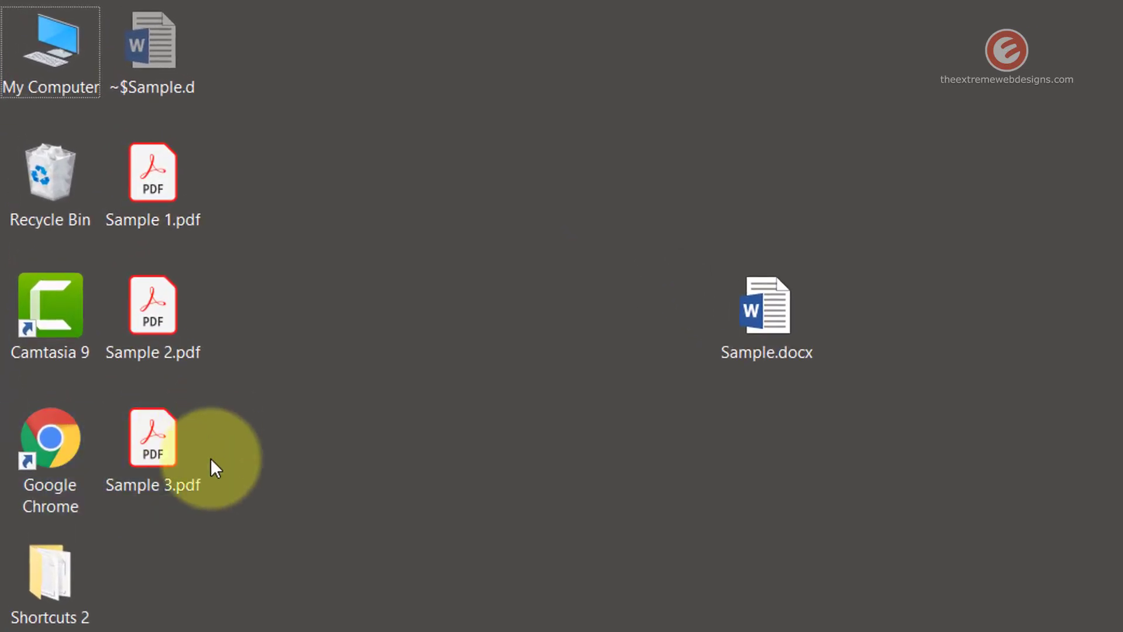
double_click(146, 451)
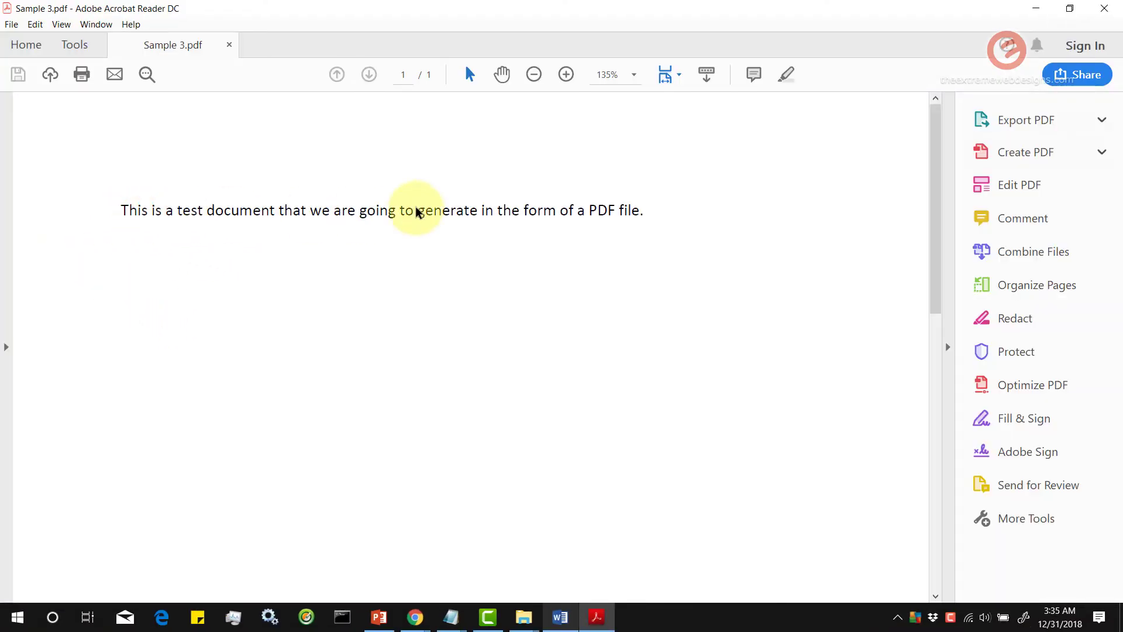
left_click_drag(306, 211, 478, 214)
left_click(552, 231)
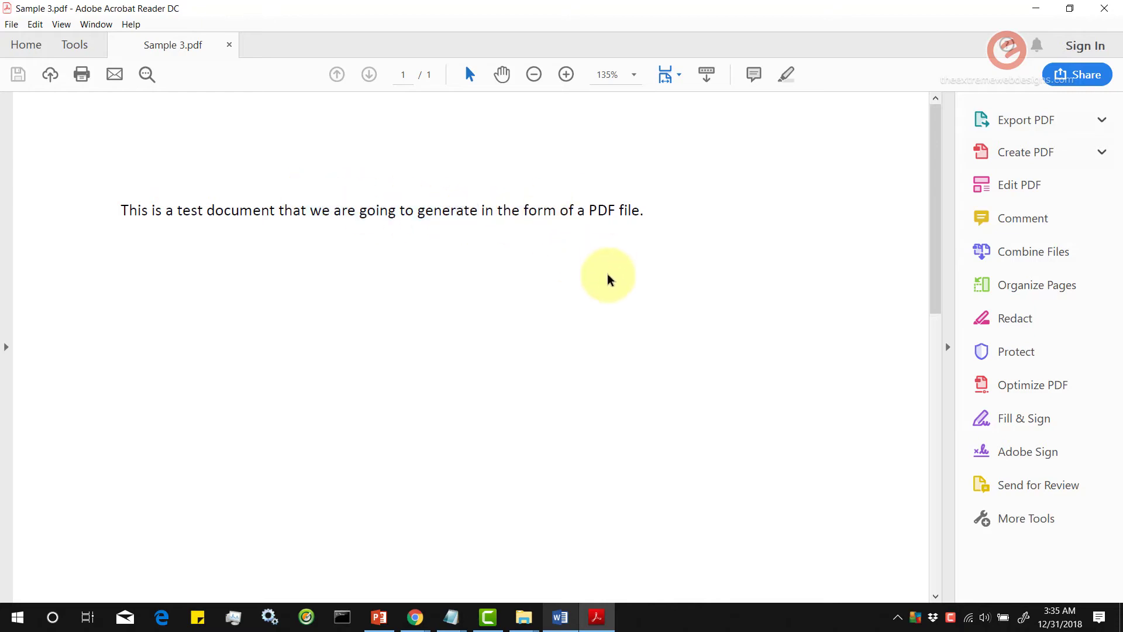
left_click(1104, 8)
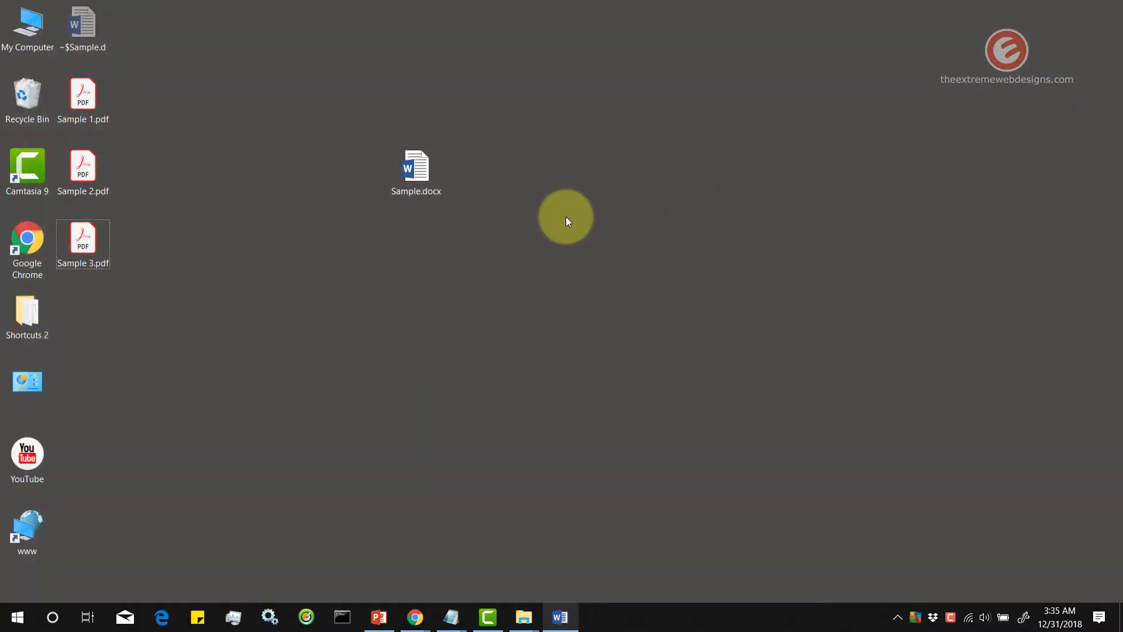